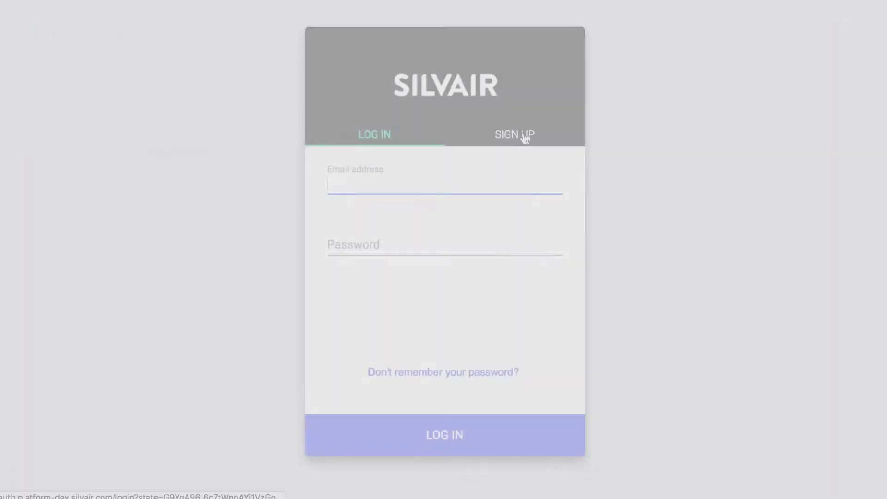
Register a new account for company Silvair with the user's first and last name, e-mail and password.
click(520, 135)
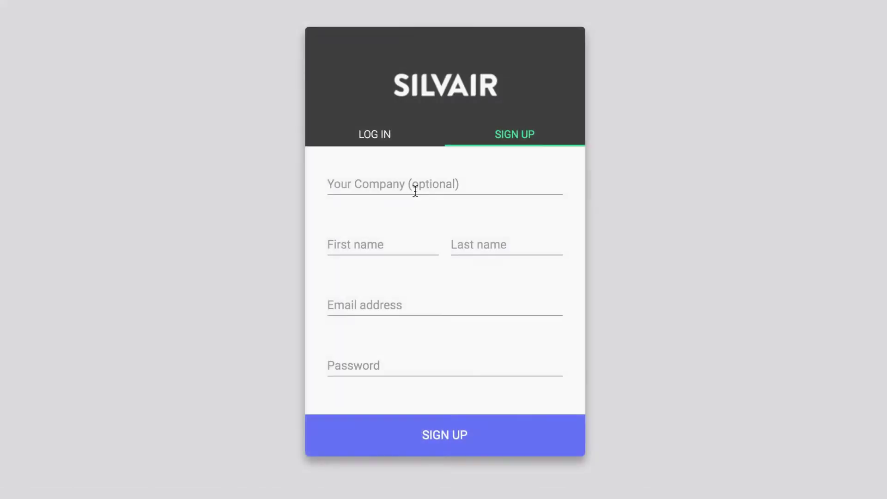
click(414, 190)
text(Silvair)
key(Tab)
text(John)
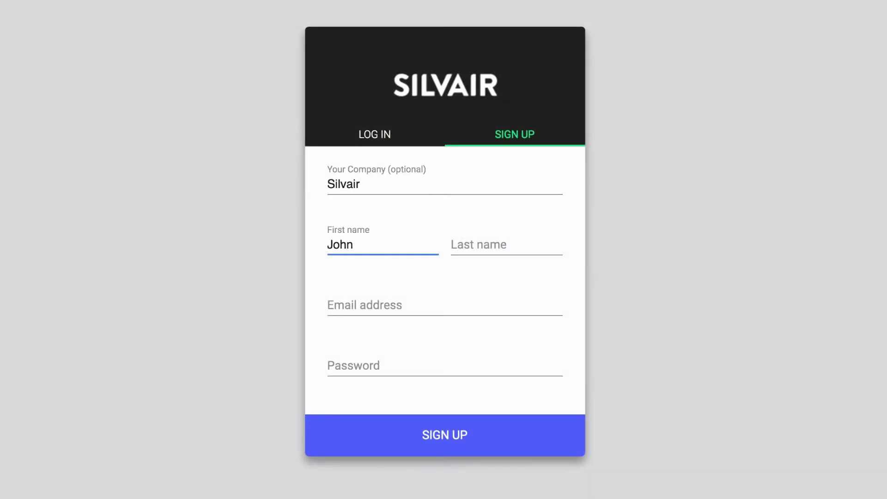
key(Tab)
text(Doe)
key(Tab)
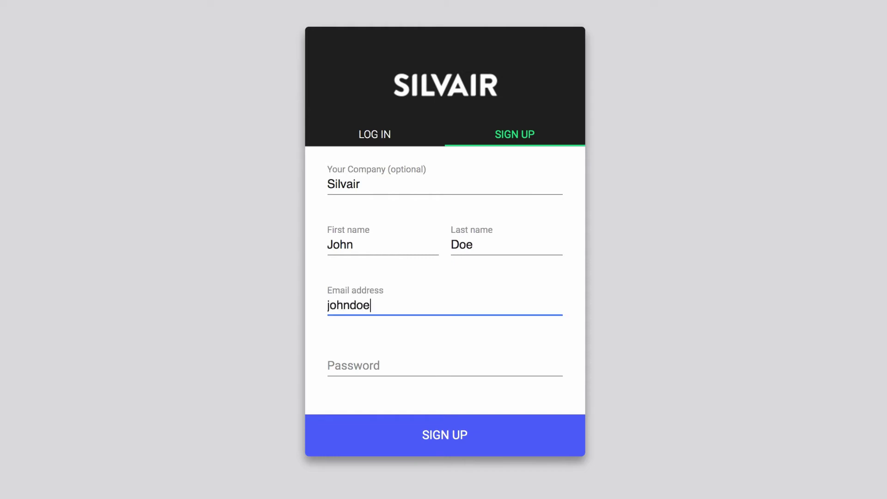
key(Tab)
text(••••••••)
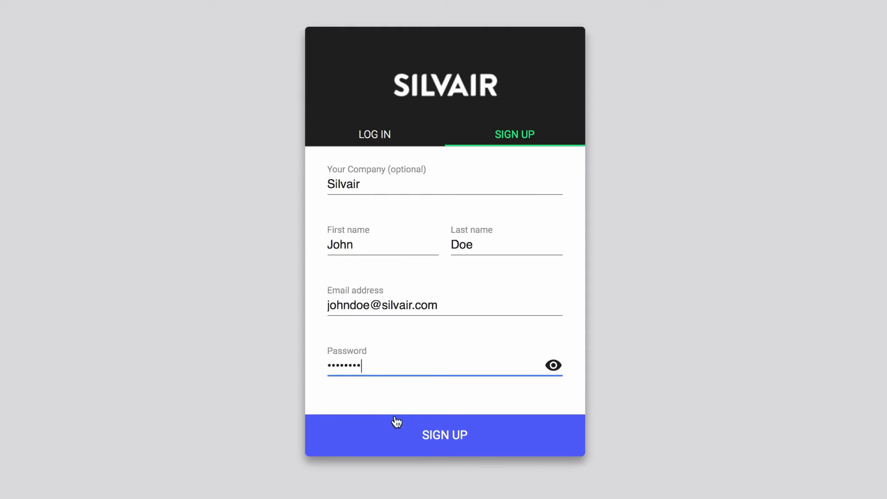
click(397, 421)
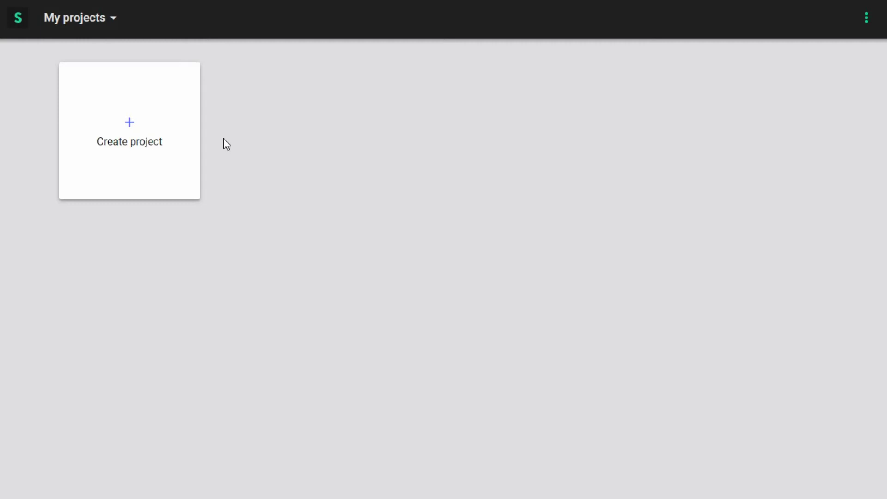
click(168, 118)
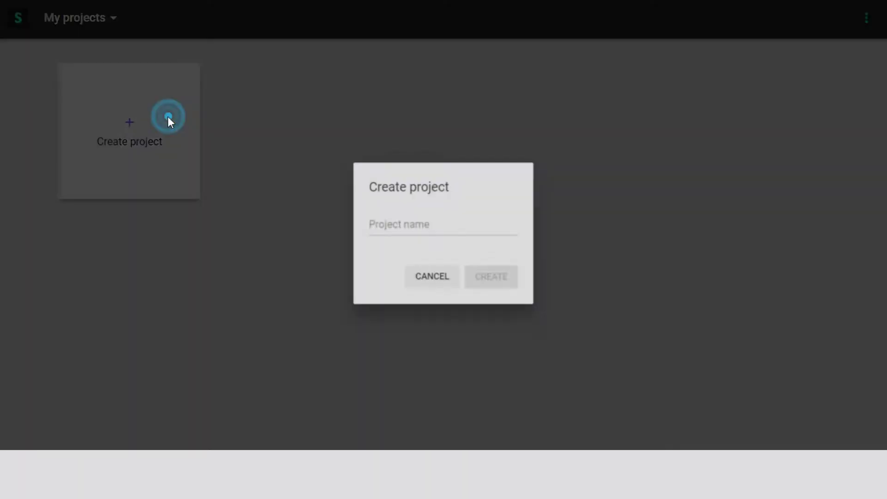
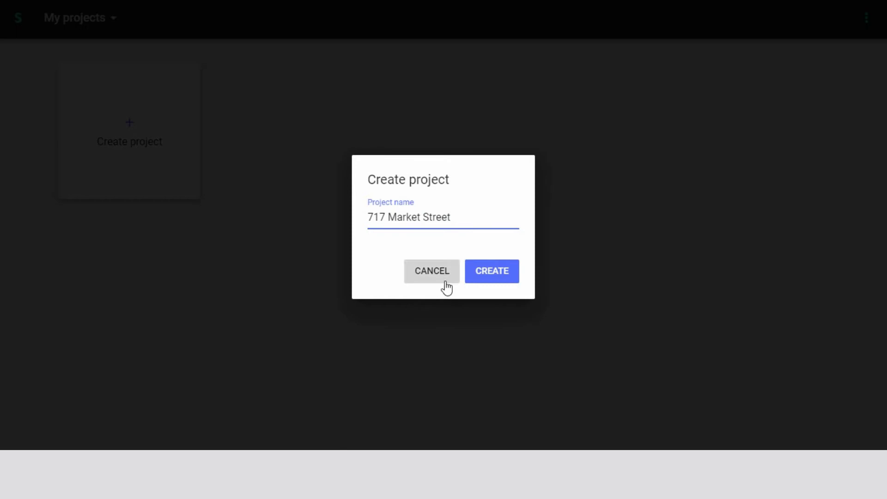
click(476, 277)
click(264, 130)
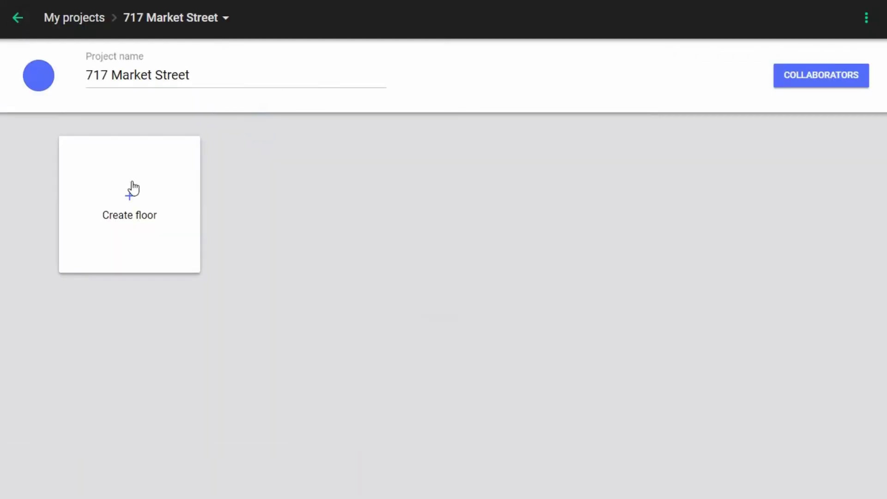
Add a floor named 'Floor 1' using an uploaded floor plan image.
click(133, 190)
click(459, 212)
double_click(319, 162)
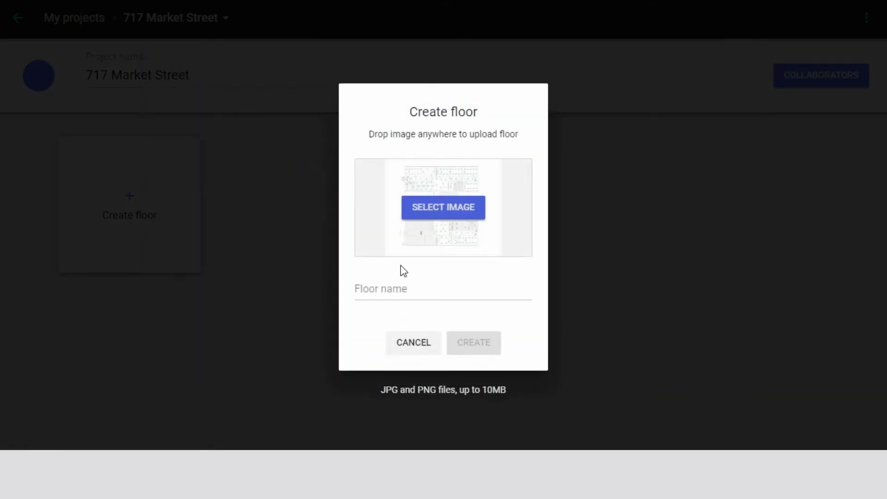
click(417, 288)
text(Floor 1)
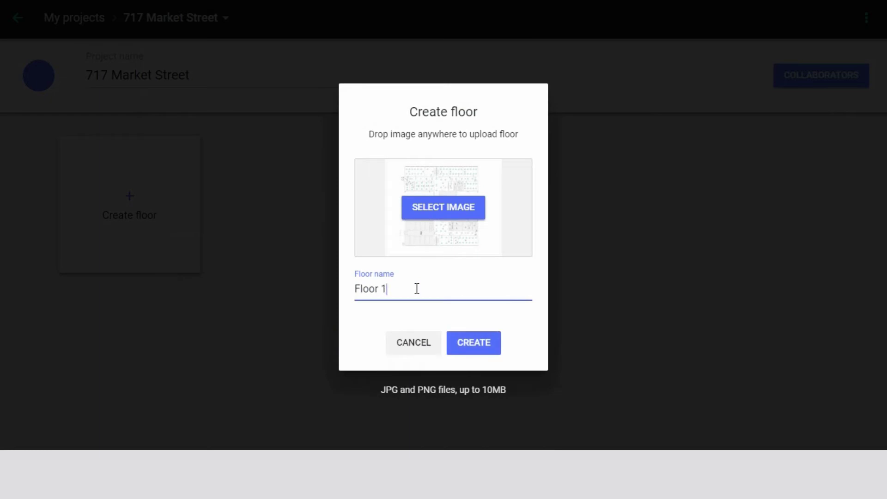
click(490, 349)
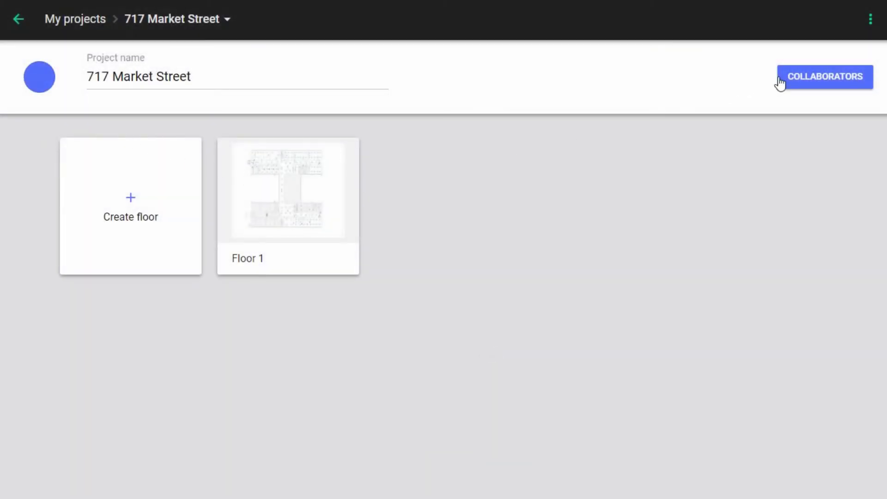
Send a collaborator invitation to the colleague's e-mail, then open the Floor 1 plan.
click(781, 82)
click(717, 76)
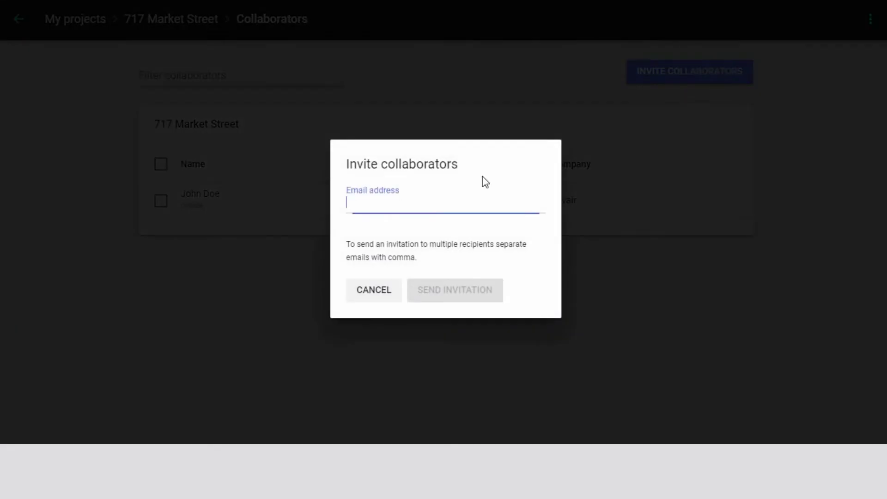
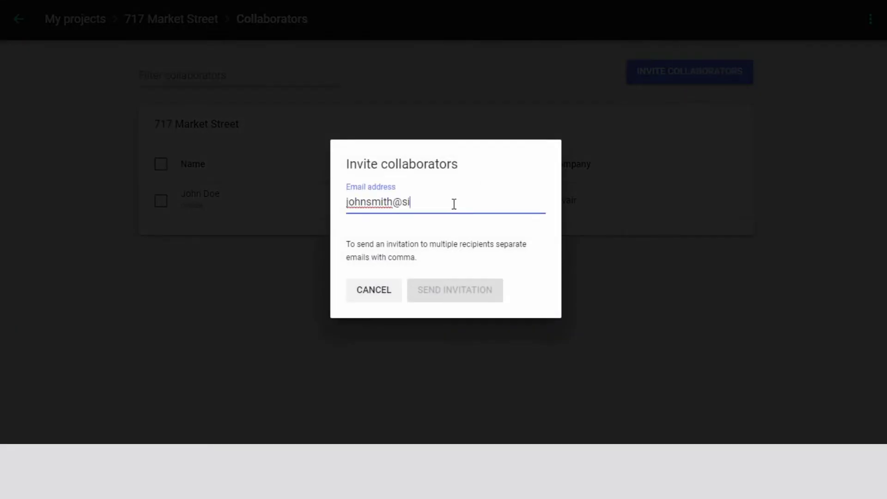
click(451, 298)
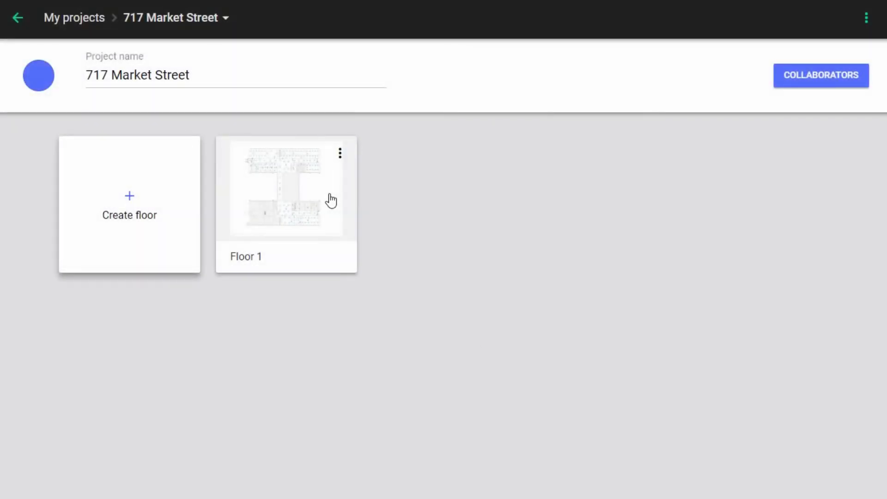
click(329, 194)
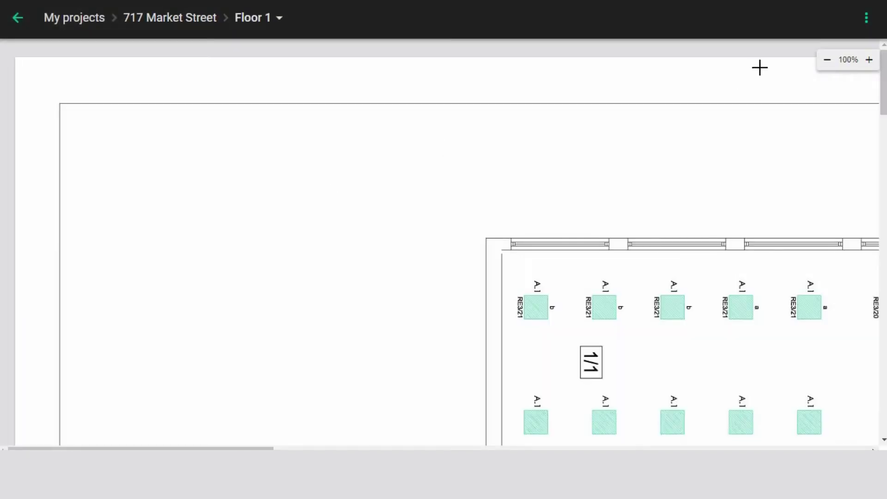
Zoom out and add a named lighting zone with a control scenario in room 1/1.
drag(850, 60, 831, 61)
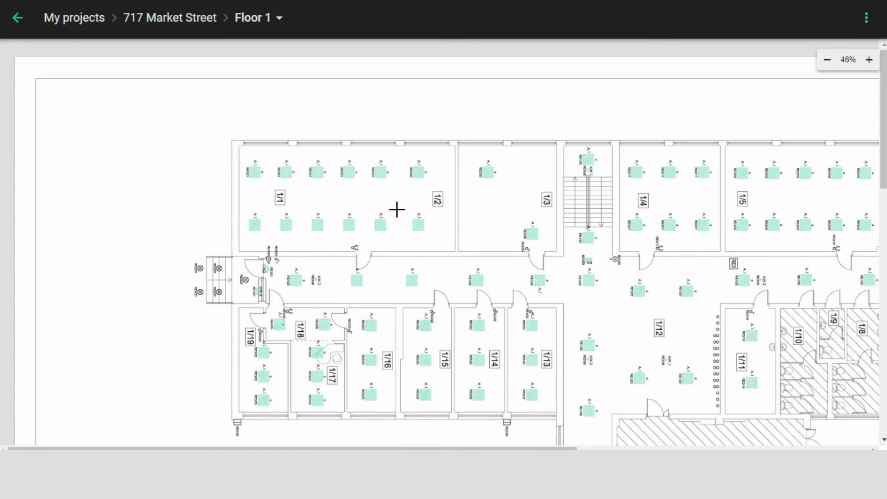
right_click(396, 210)
click(417, 220)
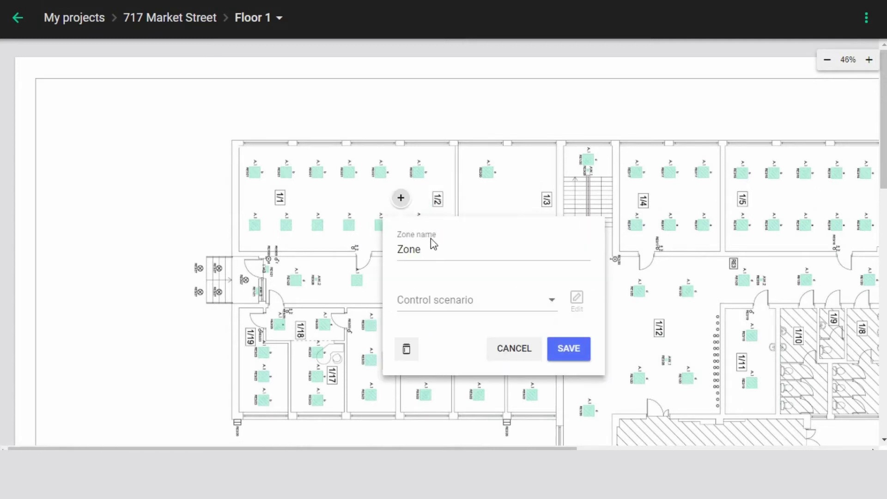
click(430, 247)
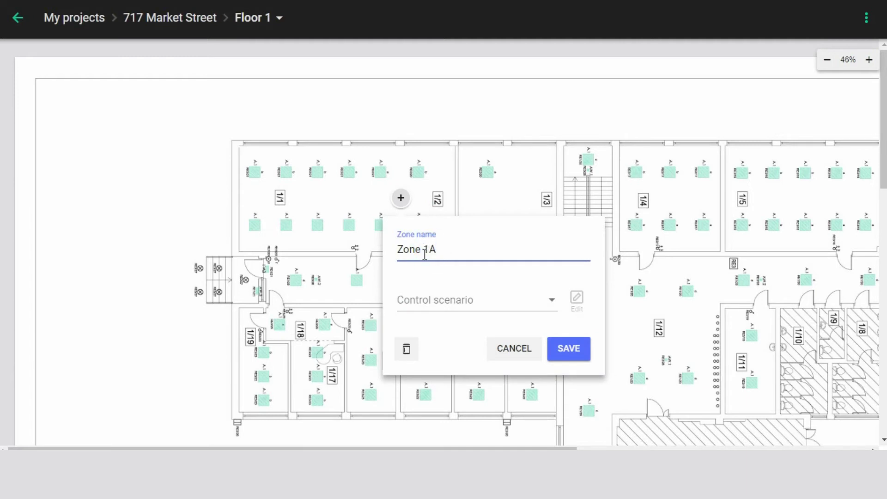
click(441, 297)
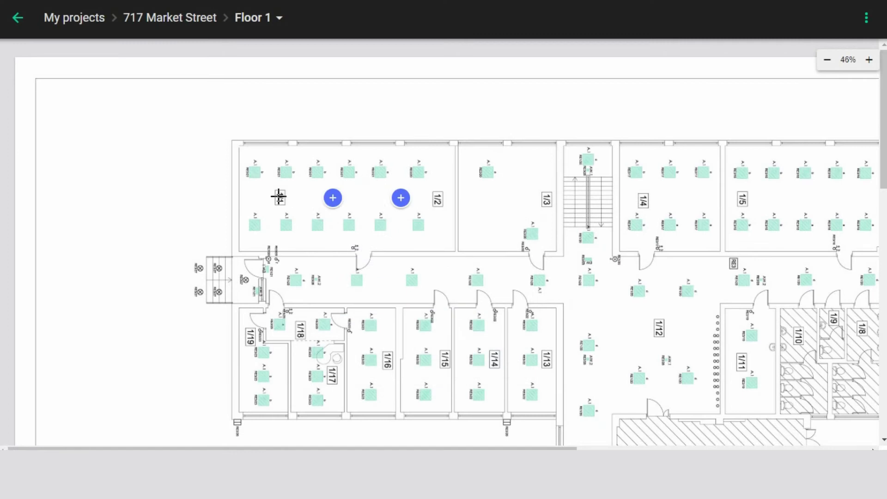
click(277, 197)
Add a second zone in room 1/1 using the S3 Vacancy scenario.
click(439, 347)
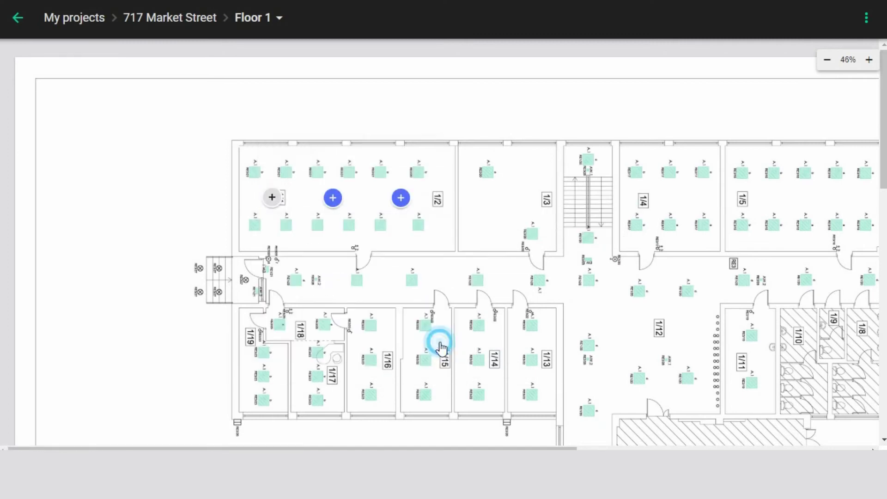
click(506, 198)
click(568, 303)
click(563, 249)
click(673, 349)
Add and save Zone 3A in room 1/17.
click(317, 368)
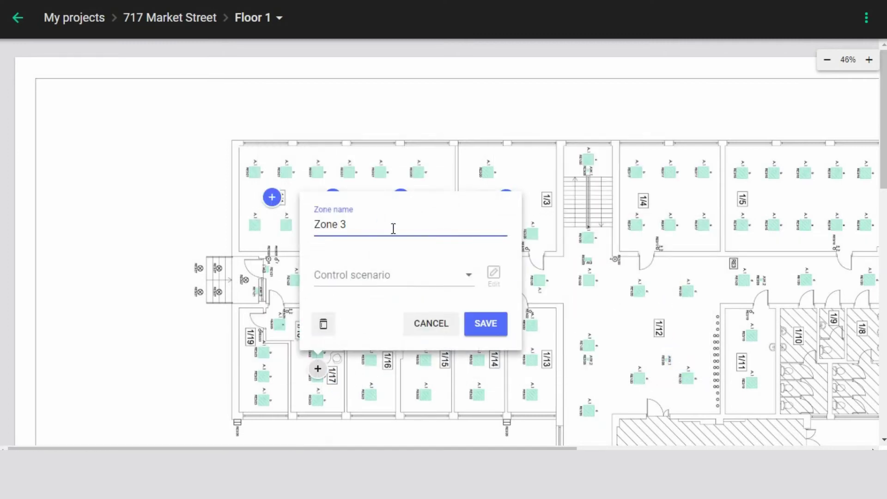
text(A)
click(416, 276)
click(392, 220)
click(485, 326)
Add Zone 4A in room 1/16 and Zone 5A, each with a control scenario.
click(370, 368)
text(A)
click(394, 370)
click(539, 323)
click(421, 368)
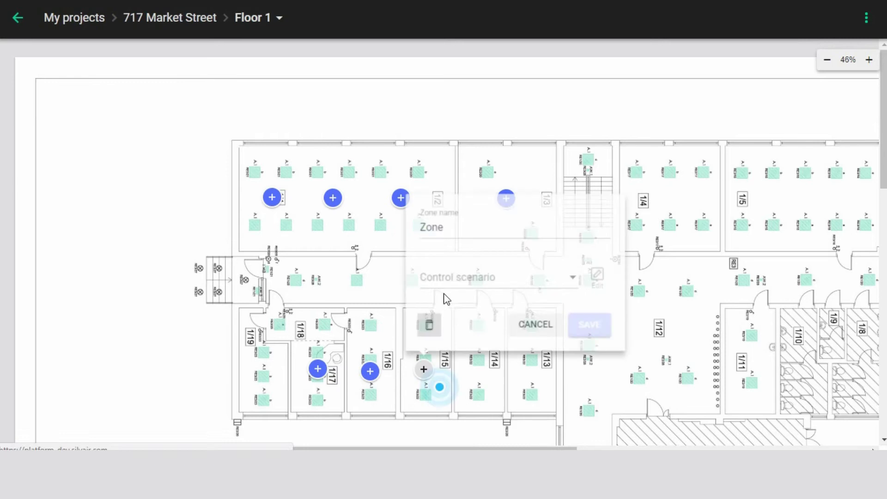
text(A)
click(480, 276)
click(480, 296)
Add Zone 6A in the corridor with the S1. Switch scenario.
click(594, 325)
click(328, 279)
text(A)
click(416, 187)
click(356, 219)
click(501, 236)
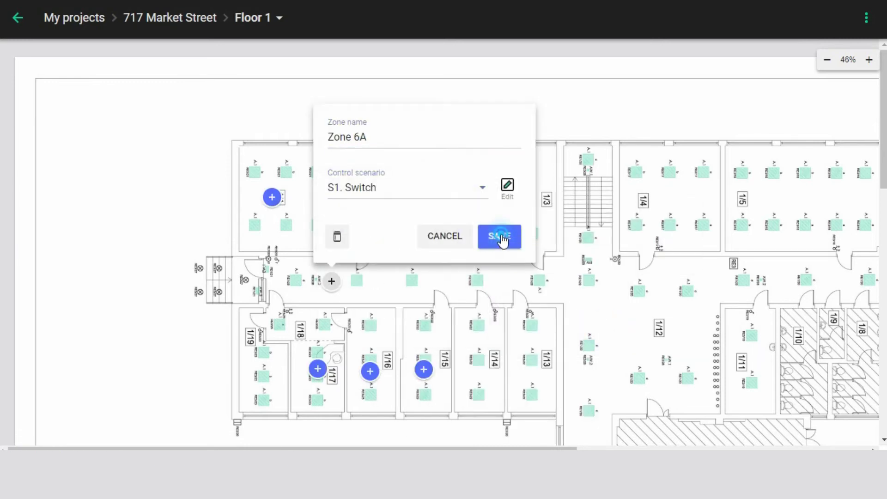
click(384, 281)
Add Zone 6B along the corridor with the Switch scenario.
text(6B)
click(415, 187)
click(416, 214)
click(553, 235)
Add Zone 6C, then open Zone 2A's S4. Daylight harvesting scenario for editing.
click(445, 280)
text(6C)
click(476, 214)
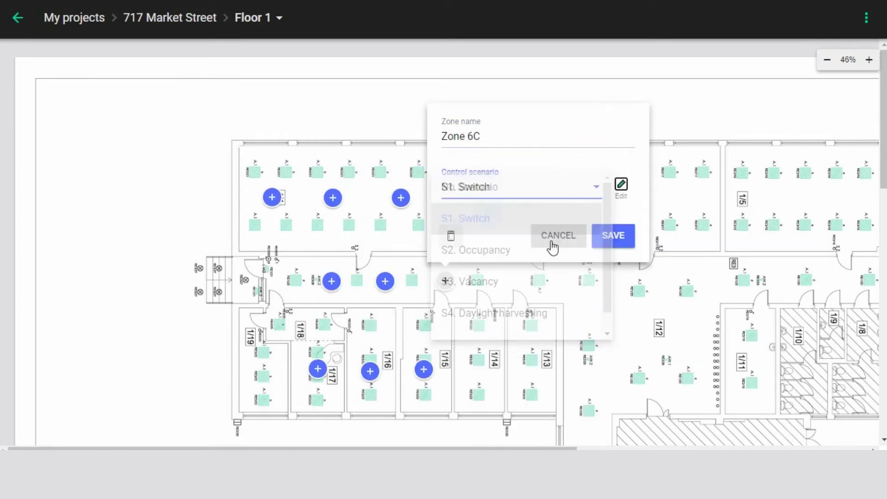
click(613, 236)
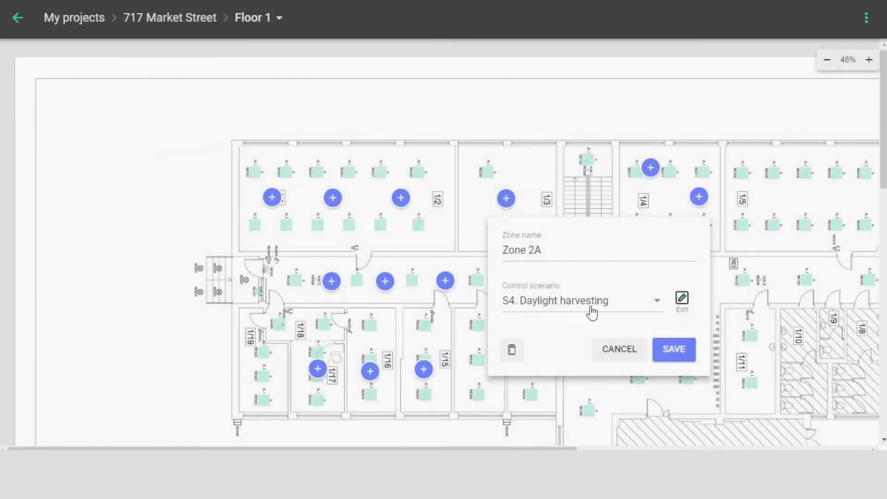
click(680, 299)
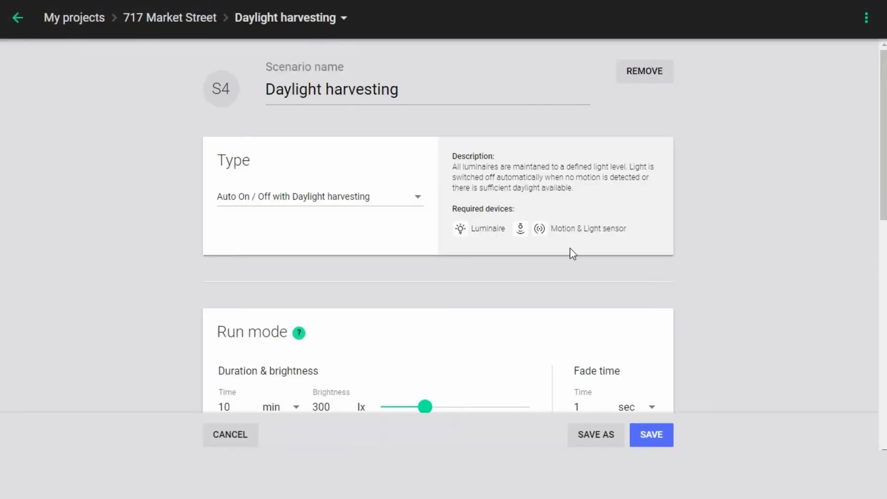
Raise the run-mode brightness to 536 lx and overwrite S4. Daylight harvesting.
click(418, 203)
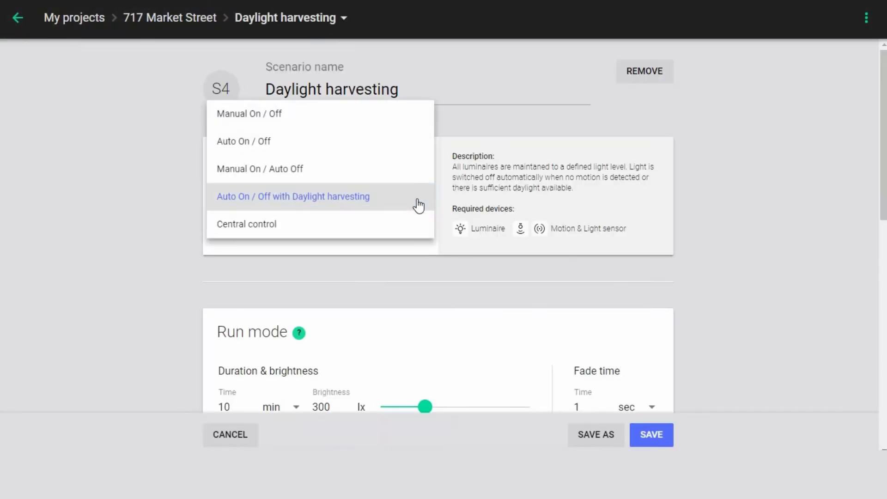
click(371, 198)
scroll(372, 203, down, 3)
click(299, 204)
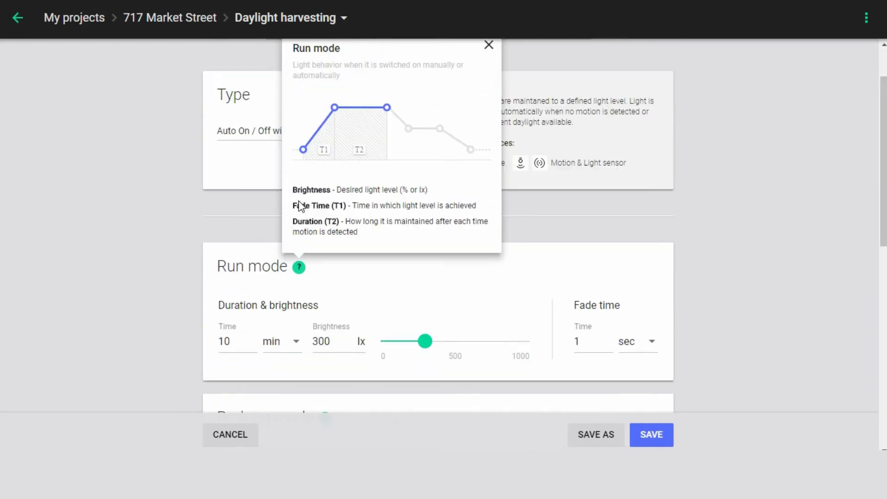
click(299, 267)
drag(425, 342, 459, 343)
scroll(489, 326, down, 7)
scroll(490, 325, down, 10)
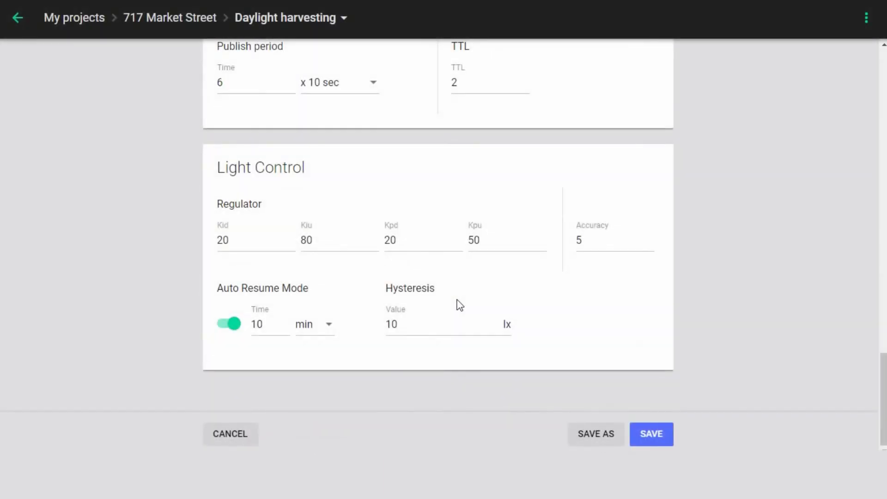
click(648, 424)
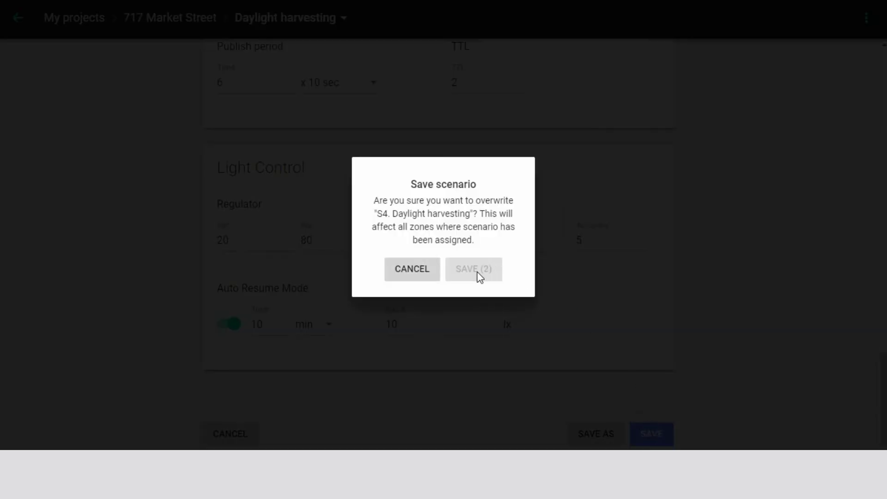
click(476, 273)
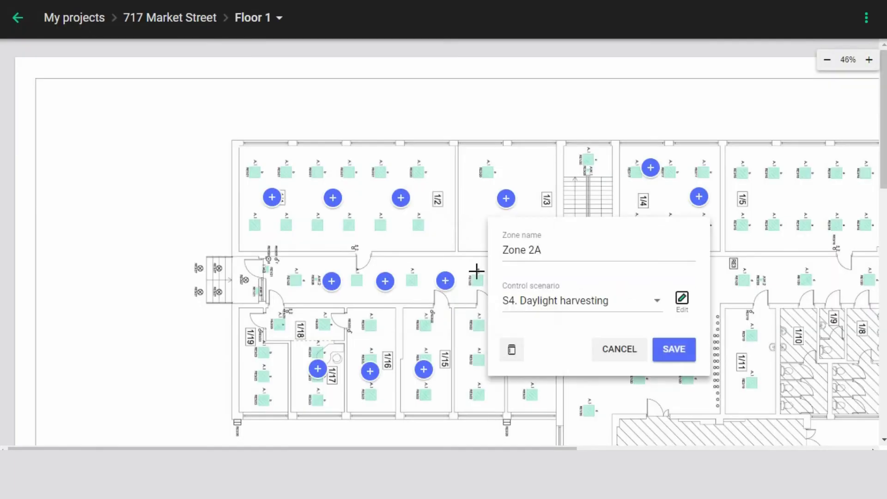
Save the scenario as 'Conference Room 1' and save Zone 2A with it.
click(679, 304)
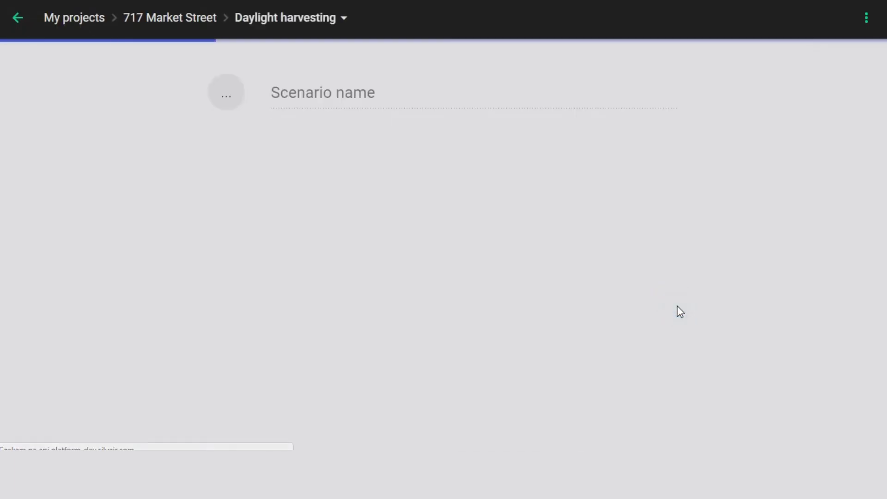
scroll(536, 308, down, 10)
click(593, 434)
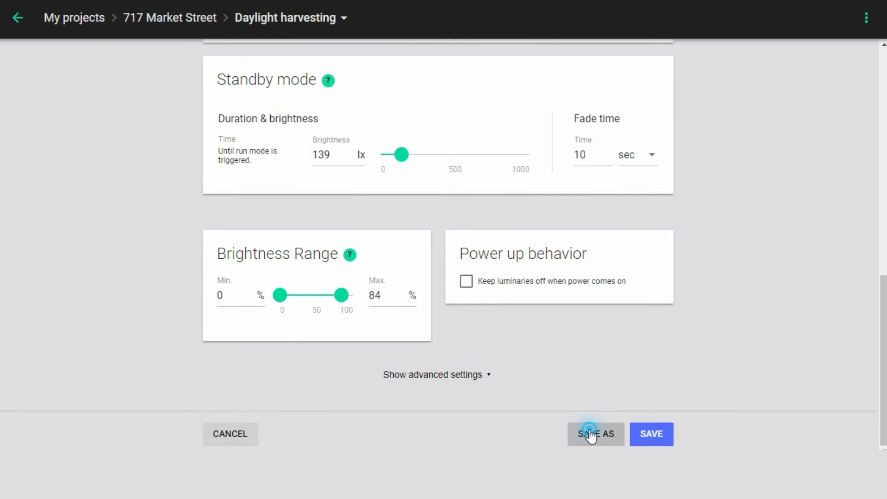
text(Con)
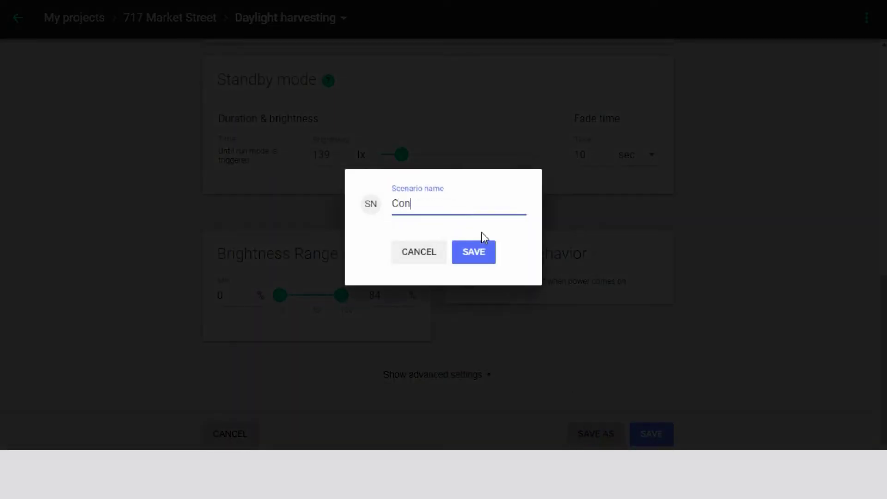
text(ference Room 1)
click(477, 252)
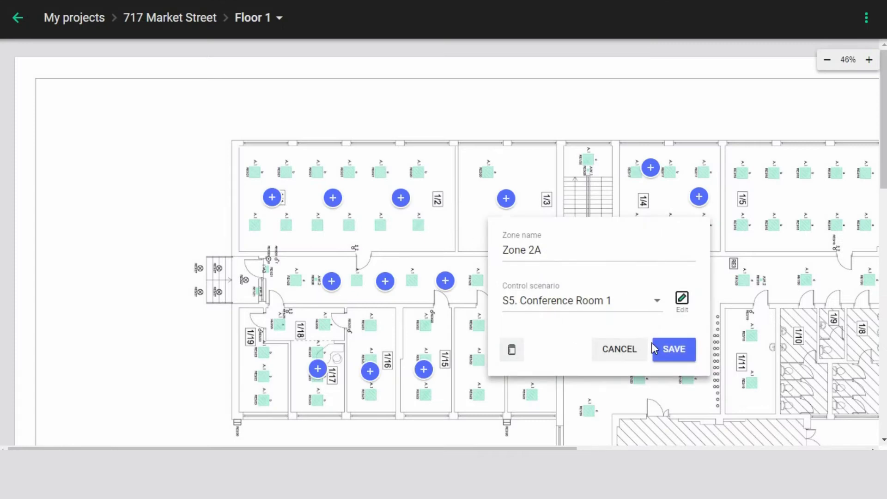
click(665, 348)
Assign S5. Conference Room 1 to Zone 1A in room 1/2 and save it.
click(400, 198)
click(550, 300)
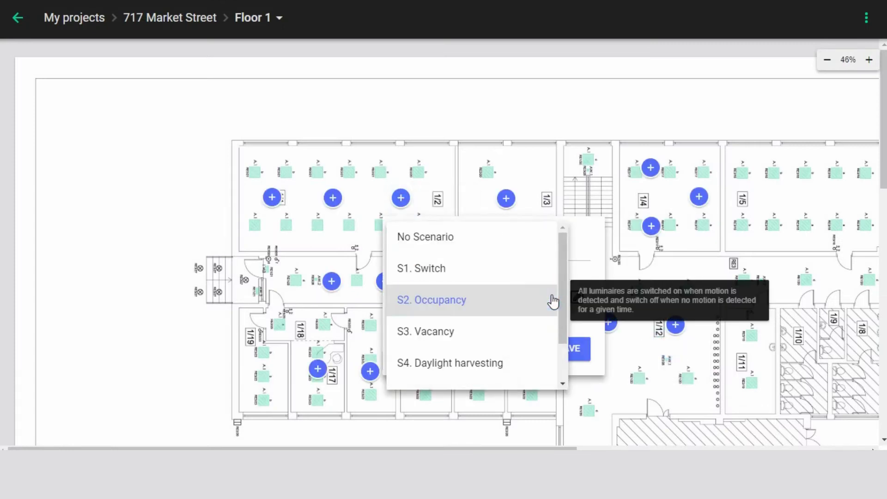
scroll(538, 293, down, 2)
click(485, 344)
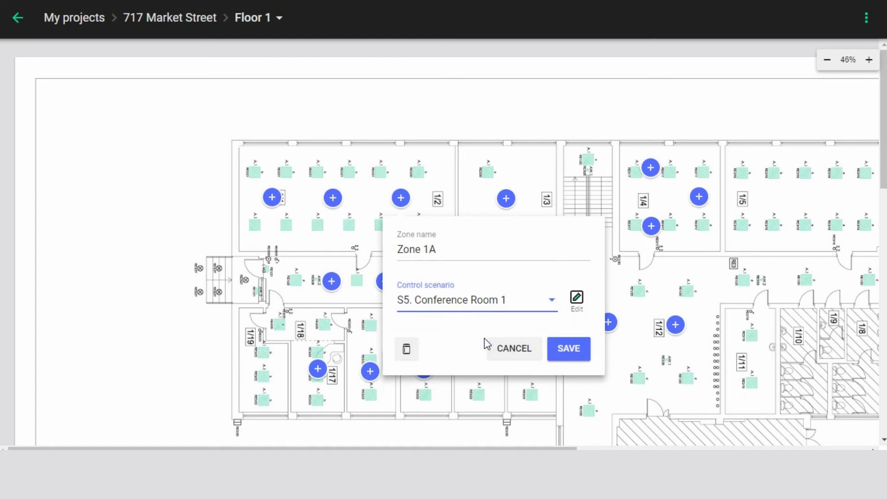
click(573, 352)
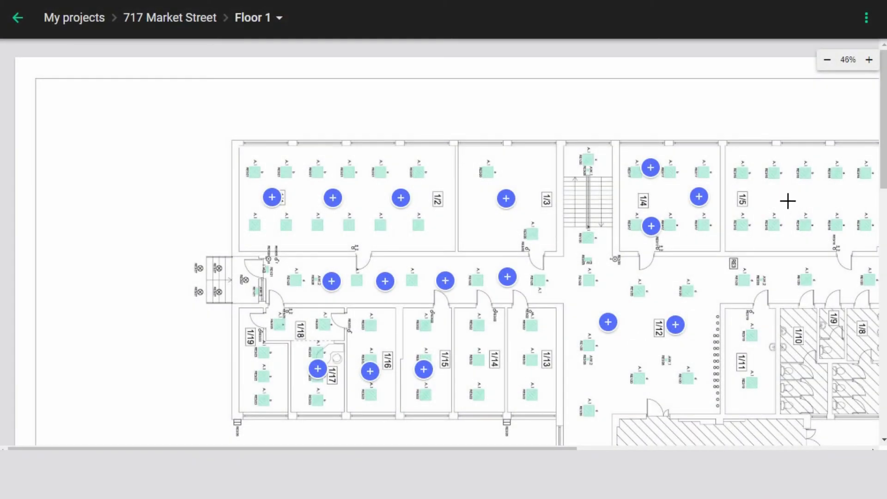
Add a new zone in room 1/5 and start naming it.
click(787, 198)
click(781, 214)
click(822, 247)
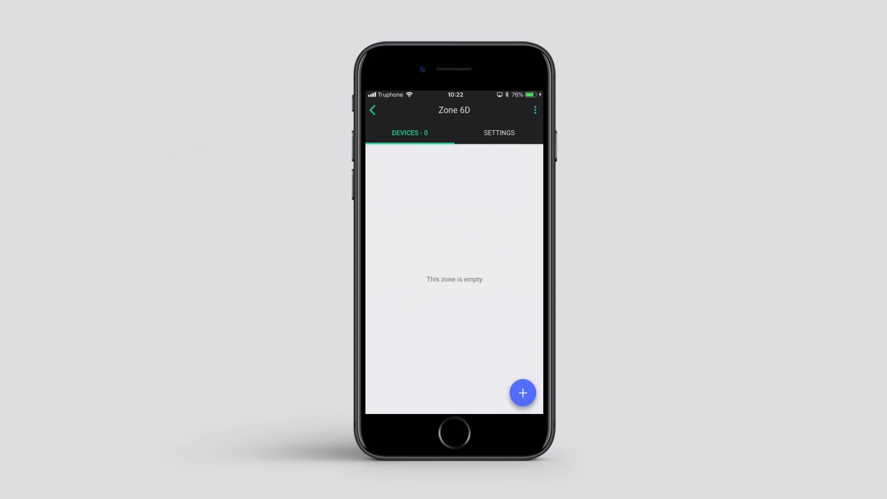
Scan for luminaires, adjusting the NEAR–ALL range, and select Silvair Luminaire 4d67 for Zone 6D.
click(523, 393)
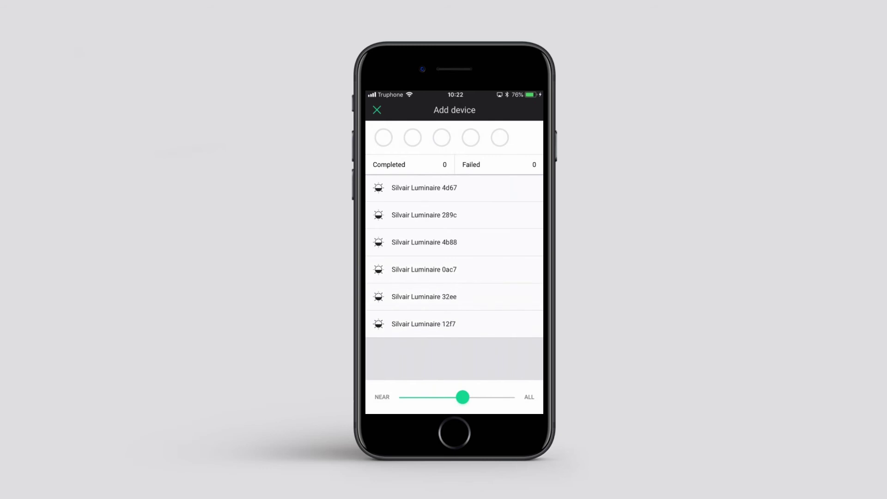
drag(462, 397, 508, 396)
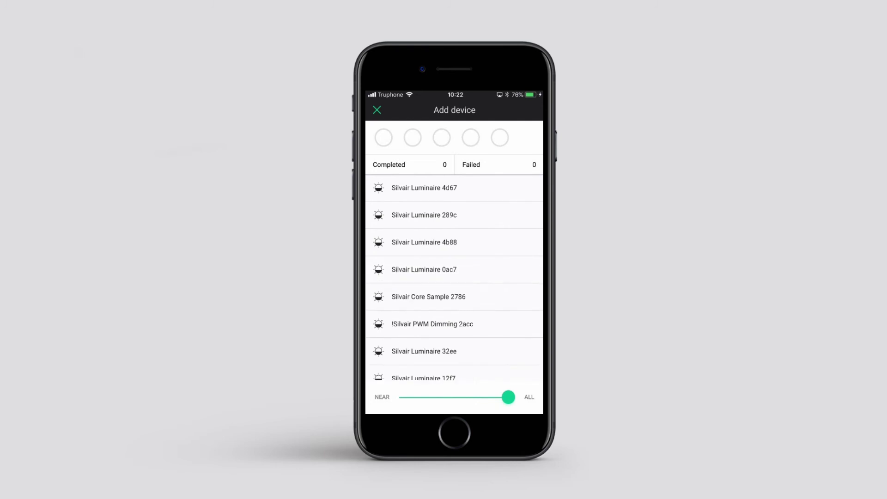
drag(508, 397, 454, 397)
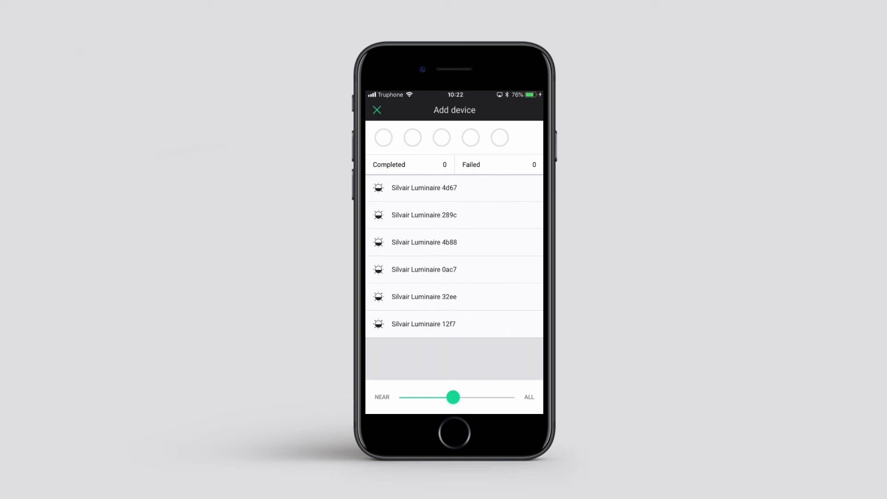
click(424, 187)
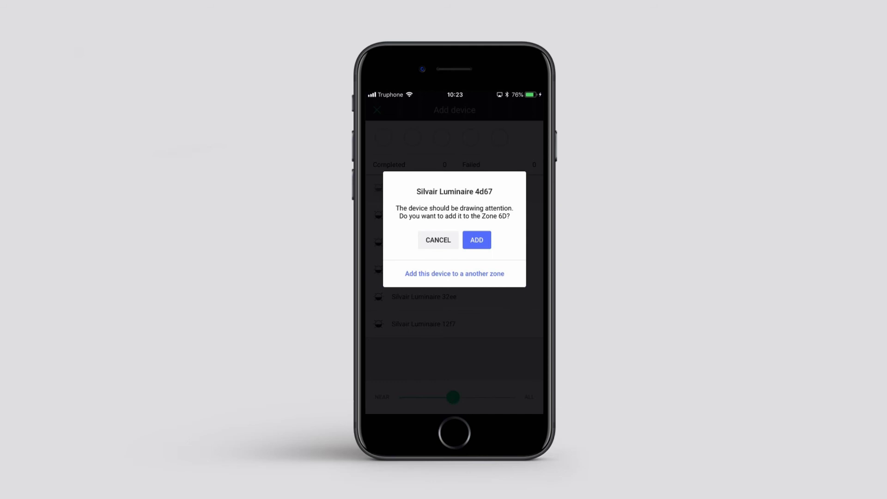
Add Silvair Luminaires 4d67 and 289c to Zone 6D, then select 4b88.
click(476, 239)
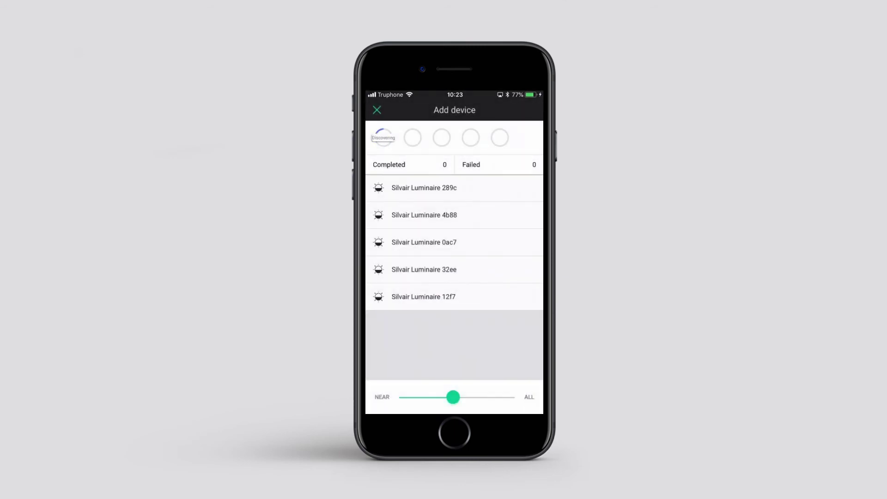
click(424, 188)
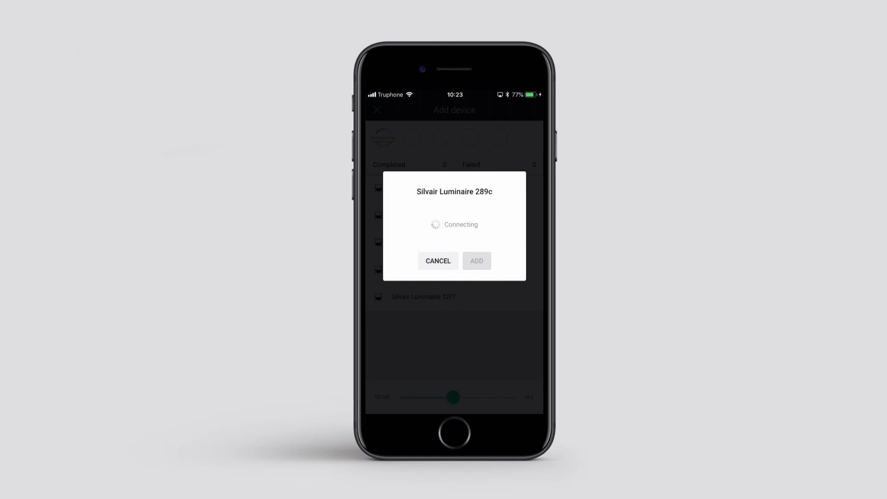
click(477, 261)
click(423, 187)
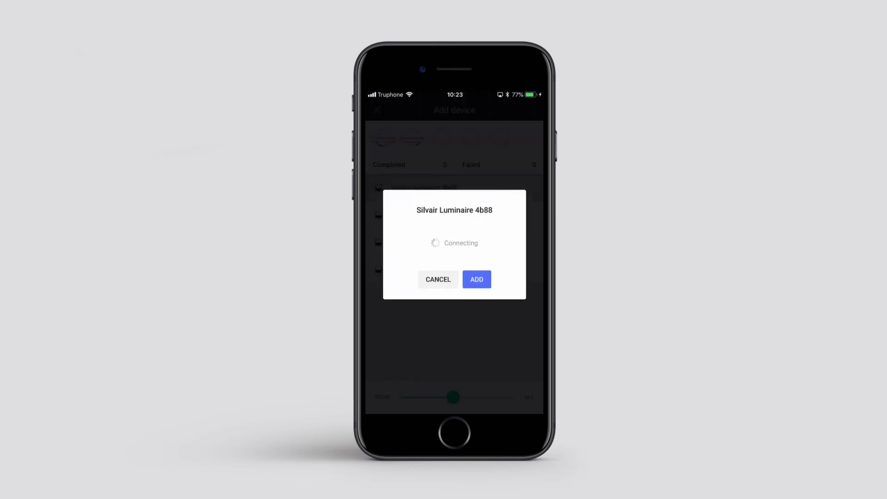